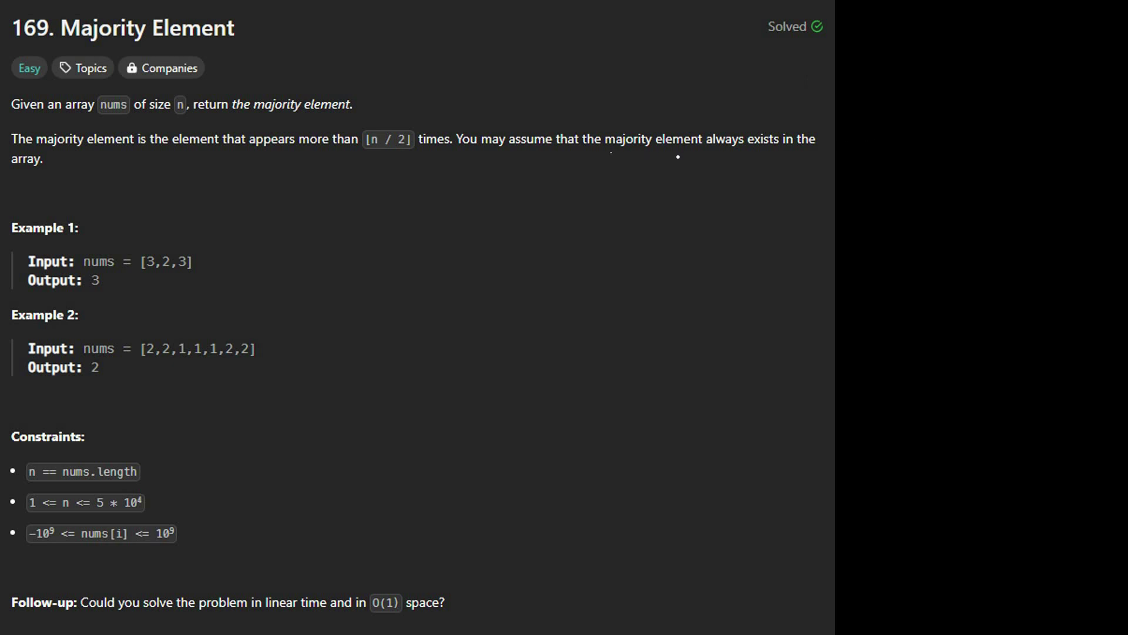
- Underline 'majority element always exists' and handwrite the threshold note n = n/2 = n//2 + 1
{"action": "left_click_drag", "start_coordinate": [610, 153], "coordinate": [815, 152]}
{"action": "mouse_move", "coordinate": [862, 122]}
{"action": "left_mouse_down"}
{"action": "mouse_move", "coordinate": [873, 132]}
{"action": "mouse_move", "coordinate": [981, 124]}
{"action": "left_mouse_up"}
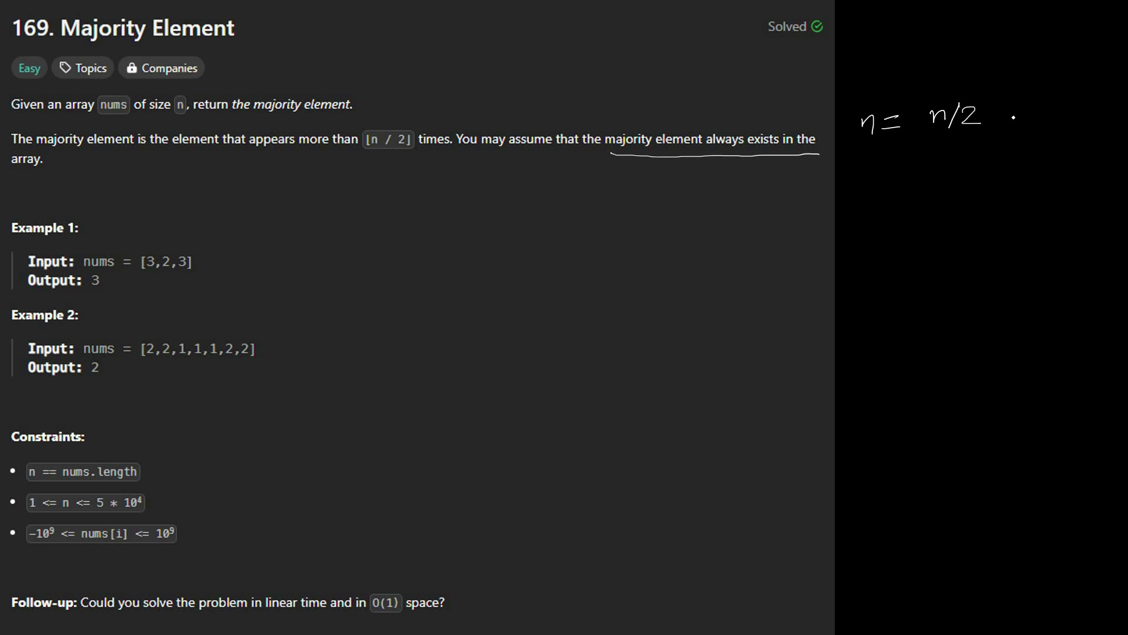
{"action": "mouse_move", "coordinate": [1010, 107]}
{"action": "left_mouse_down"}
{"action": "mouse_move", "coordinate": [1018, 124]}
{"action": "mouse_move", "coordinate": [1073, 111]}
{"action": "mouse_move", "coordinate": [1063, 120]}
{"action": "left_mouse_up"}
- Handwrite the loop line 'for each in arr', striking out arr to make it set(arr)
{"action": "mouse_move", "coordinate": [863, 189]}
{"action": "left_mouse_down"}
{"action": "mouse_move", "coordinate": [854, 218]}
{"action": "mouse_move", "coordinate": [863, 211]}
{"action": "left_mouse_up"}
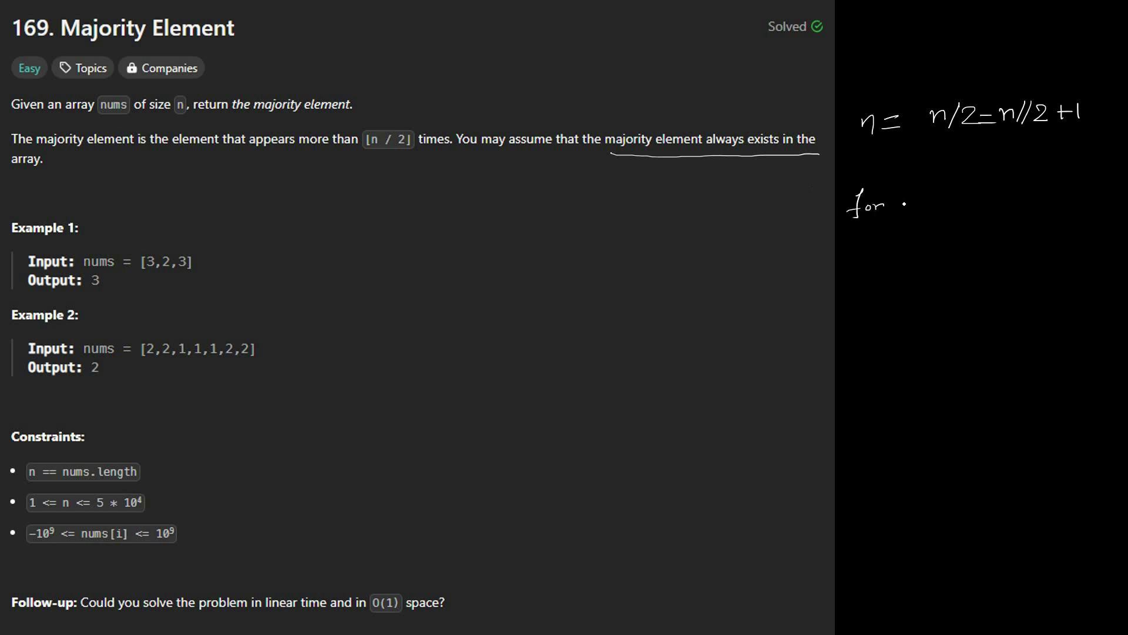
{"action": "left_click_drag", "start_coordinate": [908, 201], "coordinate": [936, 208]}
{"action": "mouse_move", "coordinate": [939, 189]}
{"action": "left_mouse_down"}
{"action": "mouse_move", "coordinate": [947, 208]}
{"action": "mouse_move", "coordinate": [976, 207]}
{"action": "left_mouse_up"}
{"action": "left_click_drag", "start_coordinate": [988, 197], "coordinate": [996, 205]}
{"action": "mouse_move", "coordinate": [998, 197]}
{"action": "left_mouse_down"}
{"action": "mouse_move", "coordinate": [1001, 204]}
{"action": "mouse_move", "coordinate": [1019, 193]}
{"action": "left_mouse_up"}
{"action": "mouse_move", "coordinate": [988, 201]}
{"action": "left_mouse_down"}
{"action": "mouse_move", "coordinate": [1074, 203]}
{"action": "mouse_move", "coordinate": [1096, 186]}
{"action": "mouse_move", "coordinate": [1109, 197]}
{"action": "left_mouse_up"}
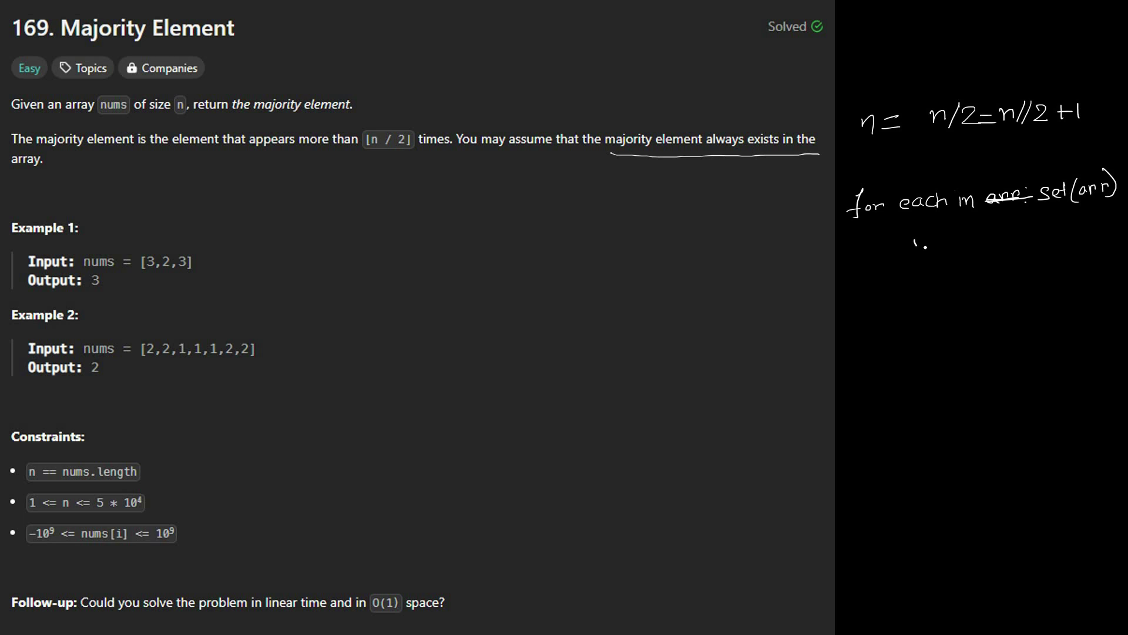
- Handwrite the condition 'if arr.count(each) >', undoing two stray strokes
{"action": "mouse_move", "coordinate": [926, 228]}
{"action": "left_mouse_down"}
{"action": "mouse_move", "coordinate": [924, 249]}
{"action": "mouse_move", "coordinate": [952, 242]}
{"action": "left_mouse_up"}
{"action": "right_click", "coordinate": [949, 236]}
{"action": "left_click", "coordinate": [978, 233]}
{"action": "left_click_drag", "start_coordinate": [963, 229], "coordinate": [1037, 231]}
{"action": "mouse_move", "coordinate": [1044, 222]}
{"action": "left_mouse_down"}
{"action": "mouse_move", "coordinate": [1043, 240]}
{"action": "mouse_move", "coordinate": [1095, 231]}
{"action": "left_mouse_up"}
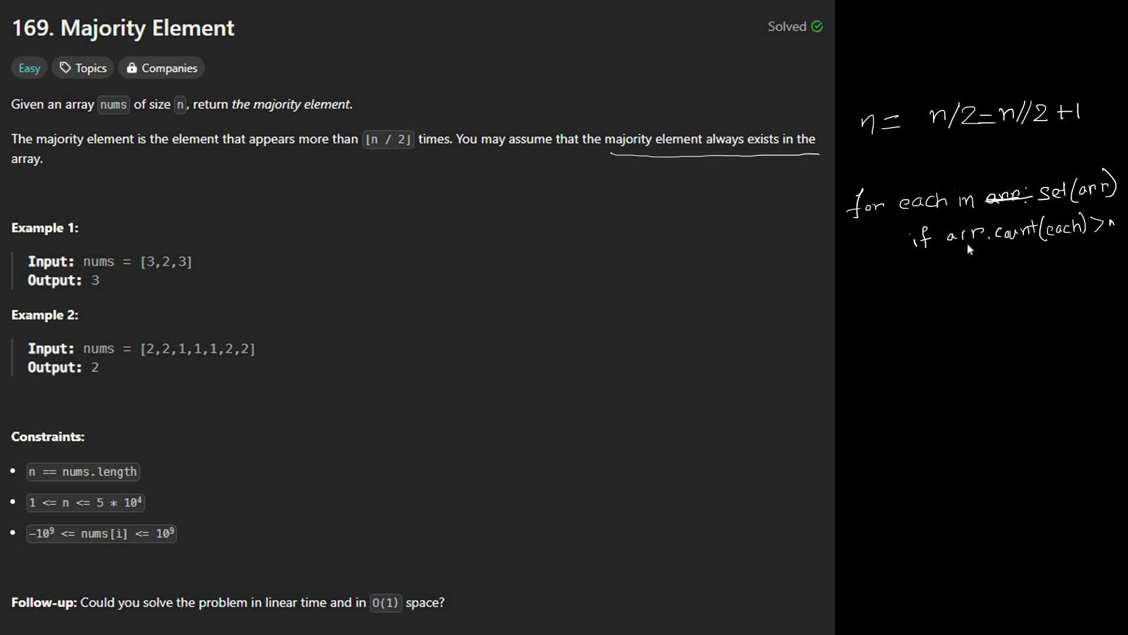
{"action": "right_click", "coordinate": [1015, 216]}
{"action": "left_click", "coordinate": [950, 256]}
- Handwrite 'return each' below the condition and underline it
{"action": "left_click", "coordinate": [966, 267]}
{"action": "left_click_drag", "start_coordinate": [978, 265], "coordinate": [1016, 265]}
{"action": "left_click_drag", "start_coordinate": [1031, 263], "coordinate": [1039, 265]}
{"action": "left_click_drag", "start_coordinate": [1044, 258], "coordinate": [1067, 264]}
{"action": "left_click_drag", "start_coordinate": [998, 284], "coordinate": [1079, 278]}
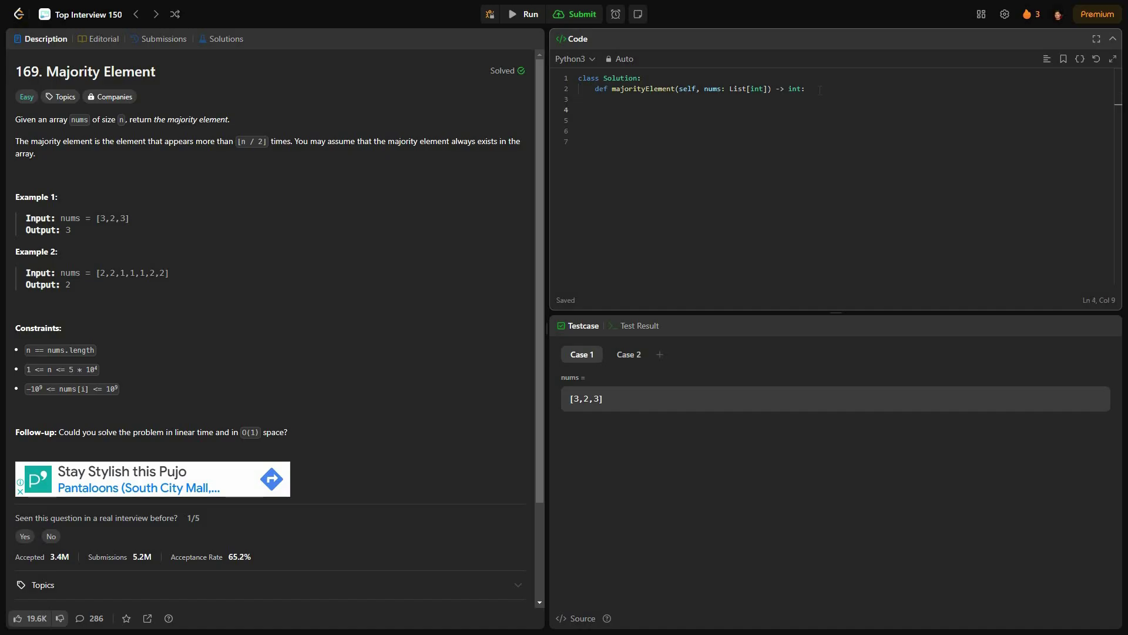
{"action": "type", "text": "marj"}
{"action": "type", "text": "or"}
{"action": "type", "text": "ity"}
{"action": "type", "text": "_mark = "}
{"action": "type", "text": "le"}
{"action": "type", "text": "n"}
{"action": "type", "text": "(nums"}
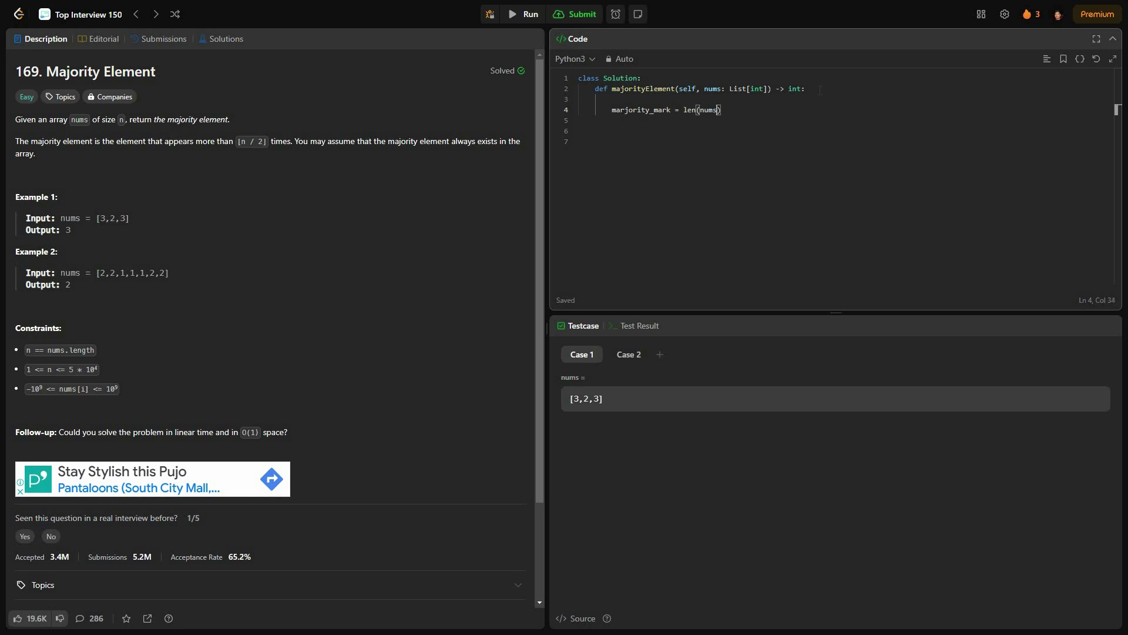
{"action": "type", "text": ")//2"}
- Replace the mistaken 'if' on line 6 with 'for each in set(nums)', erasing a stray n
{"action": "key", "text": "Return"}
{"action": "key", "text": "Return"}
{"action": "type", "text": "if"}
{"action": "key", "text": "BackSpace"}
{"action": "key", "text": "BackSpace"}
{"action": "key", "text": "BackSpace"}
{"action": "type", "text": "for "}
{"action": "type", "text": "each in "}
{"action": "type", "text": "n"}
{"action": "key", "text": "BackSpace"}
{"action": "type", "text": "set("}
{"action": "type", "text": "nums"}
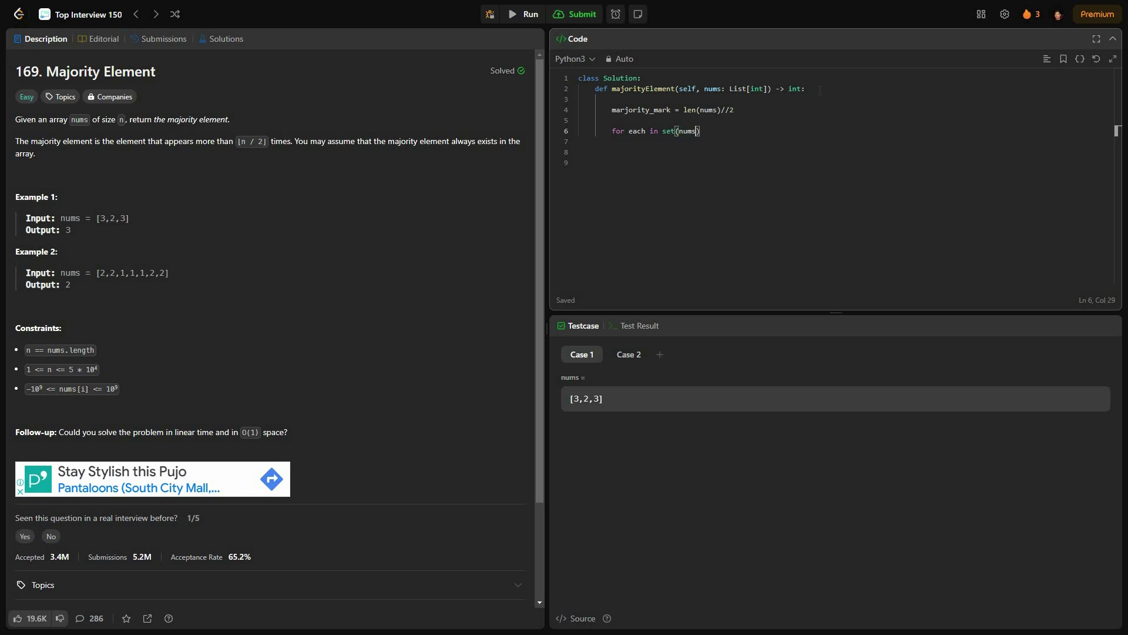
- Finish the for each in set(nums): header and open an indented body line for the if condition
{"action": "key", "text": "Right"}
{"action": "type", "text": ":"}
{"action": "key", "text": "Return"}
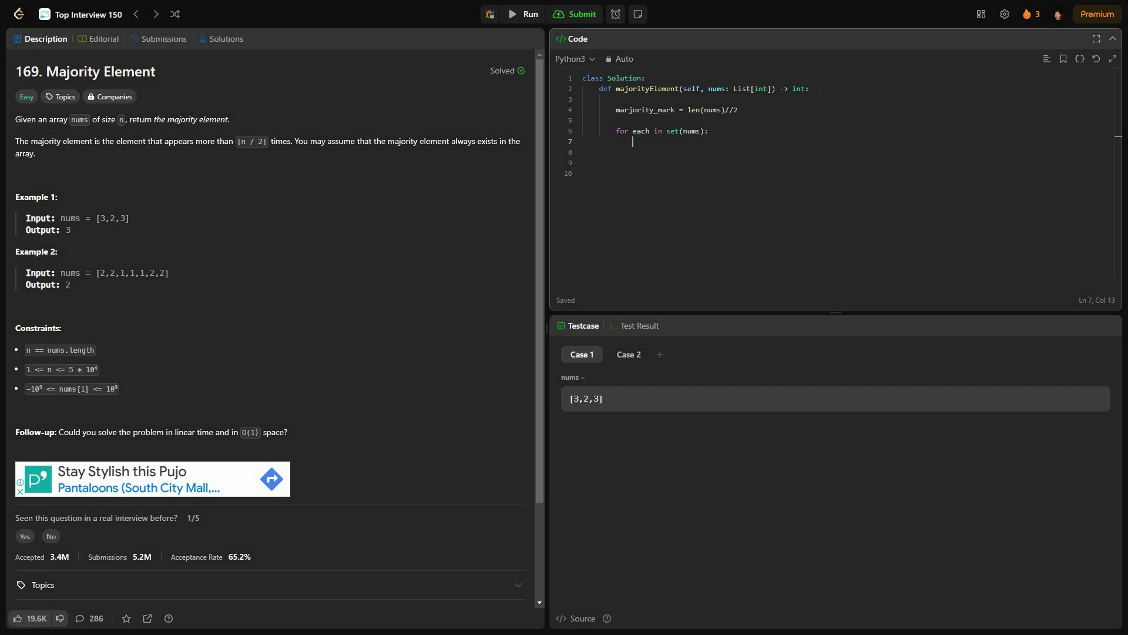
{"action": "type", "text": "if "}
{"action": "type", "text": "nums"}
{"action": "type", "text": ".c"}
{"action": "type", "text": "ount(each) "}
{"action": "type", "text": "> "}
{"action": "type", "text": "m"}
{"action": "type", "text": "a"}
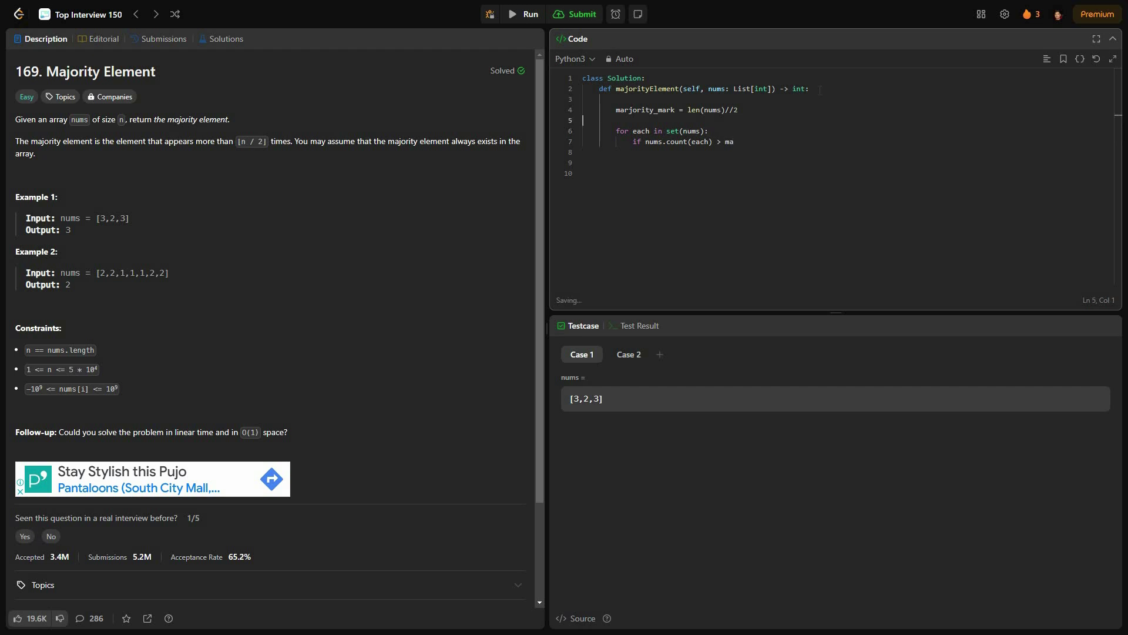
- Fix the typo on line 4 so the variable reads majority_mark
{"action": "left_click", "coordinate": [732, 109]}
{"action": "key", "text": "Left"}
{"action": "key", "text": "Left"}
{"action": "key", "text": "BackSpace"}
{"action": "double_click", "coordinate": [625, 110]}
- Complete the line 7 condition with majority_mark
{"action": "left_click", "coordinate": [682, 132]}
{"action": "left_click", "coordinate": [678, 141]}
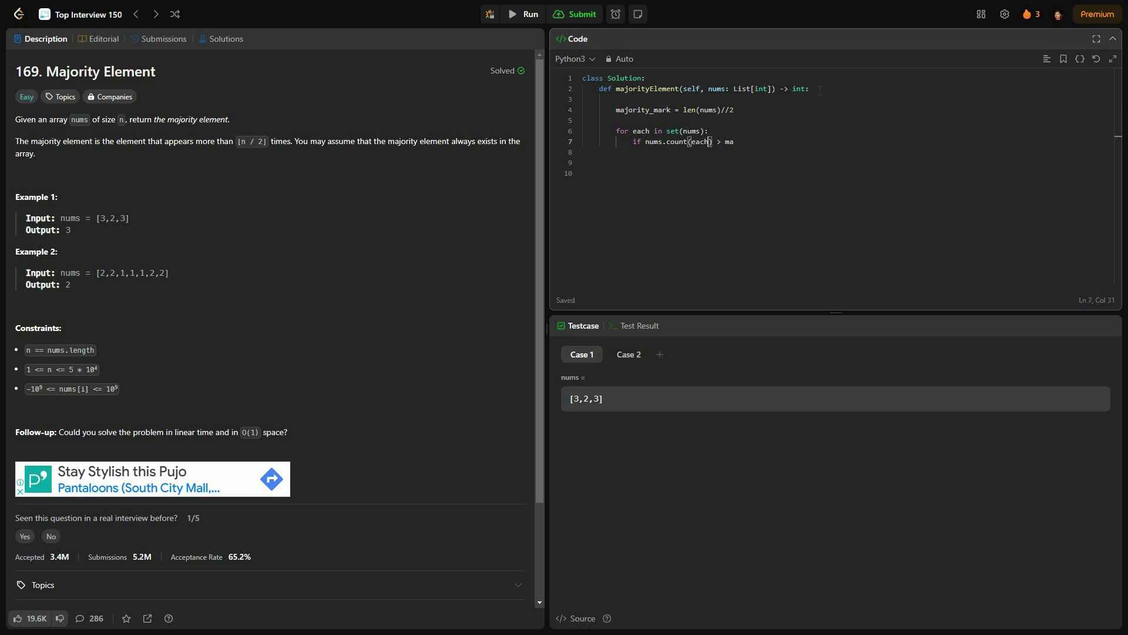
{"action": "left_click", "coordinate": [716, 141]}
{"action": "key", "text": "End"}
{"action": "type", "text": "jor"}
{"action": "type", "text": "ity_mar"}
{"action": "type", "text": "k:                 "}
{"action": "type", "text": "retu"}
{"action": "type", "text": "rn "}
{"action": "type", "text": "each"}
- Run the Majority Element solution on the sample cases, then submit it for judging
{"action": "left_click", "coordinate": [517, 18]}
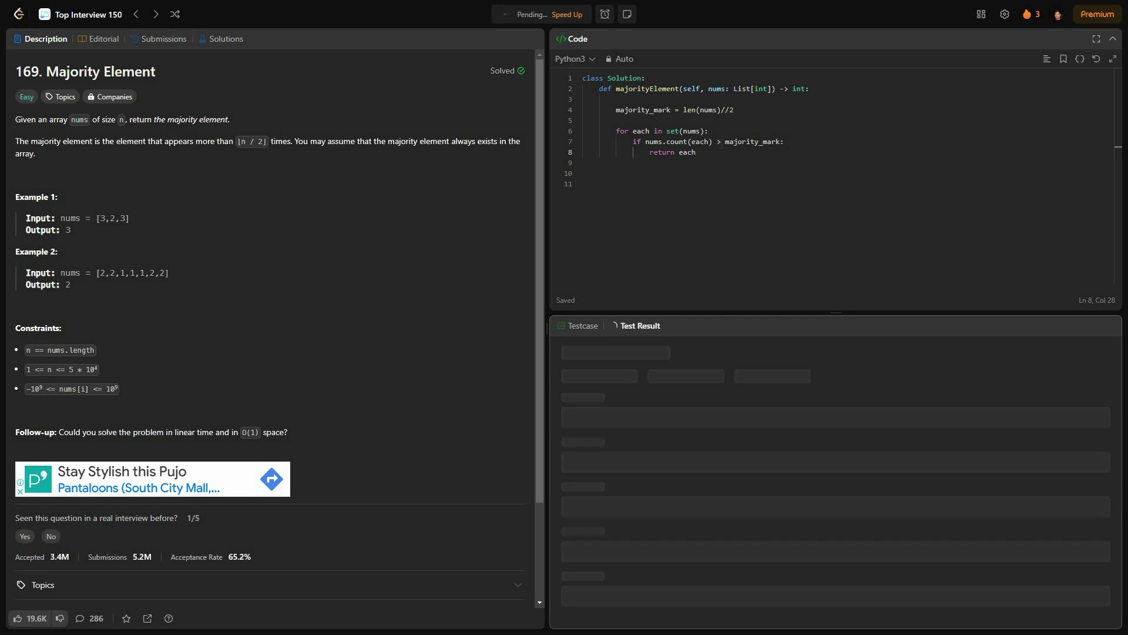
{"action": "left_click", "coordinate": [575, 15]}
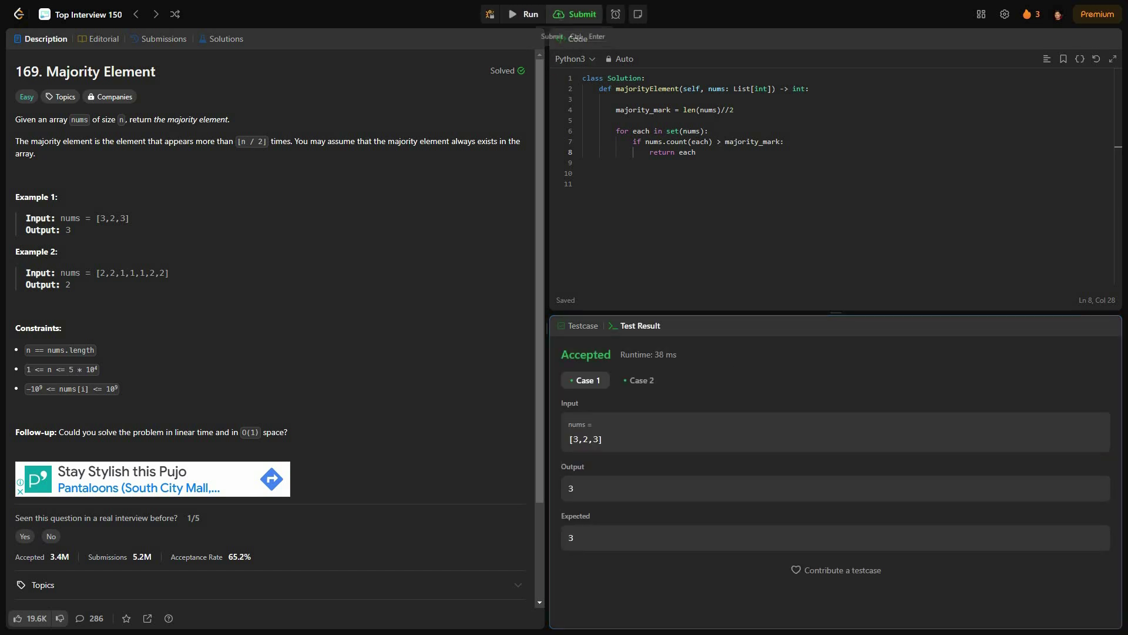